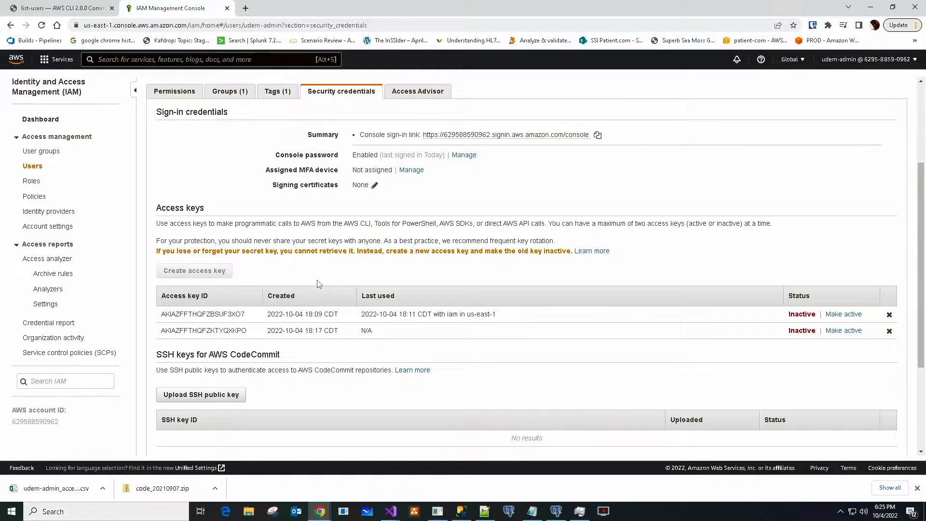
{"action": "left_click", "coordinate": [42, 25]}
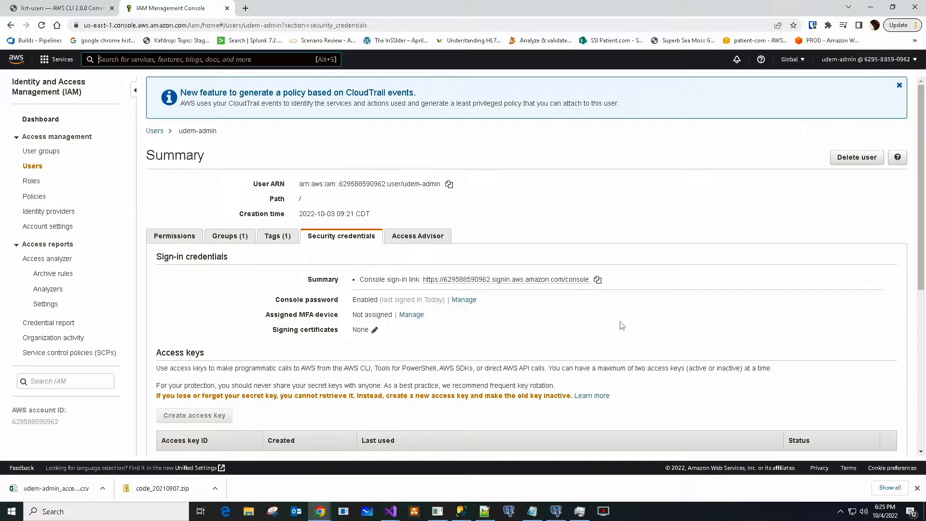
{"action": "scroll", "coordinate": [622, 323], "scroll_direction": "down", "scroll_amount": 1}
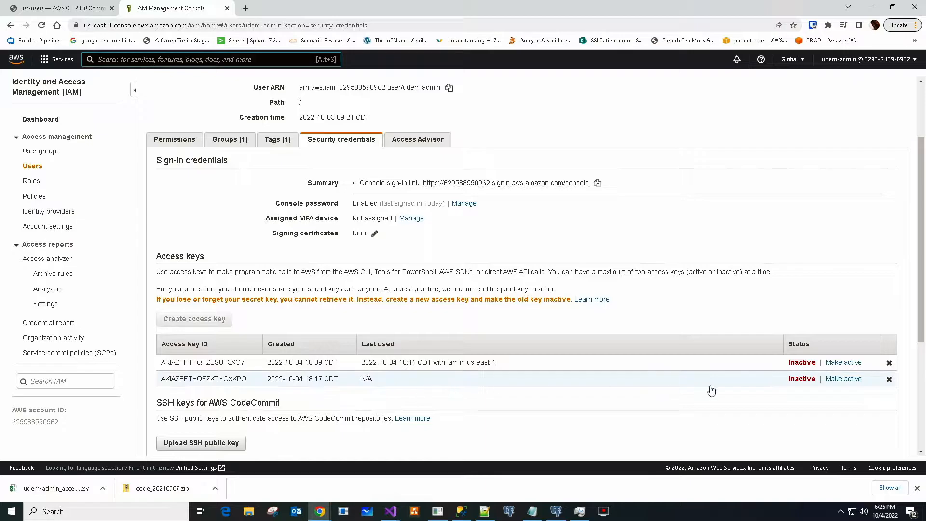
{"action": "left_click", "coordinate": [844, 379]}
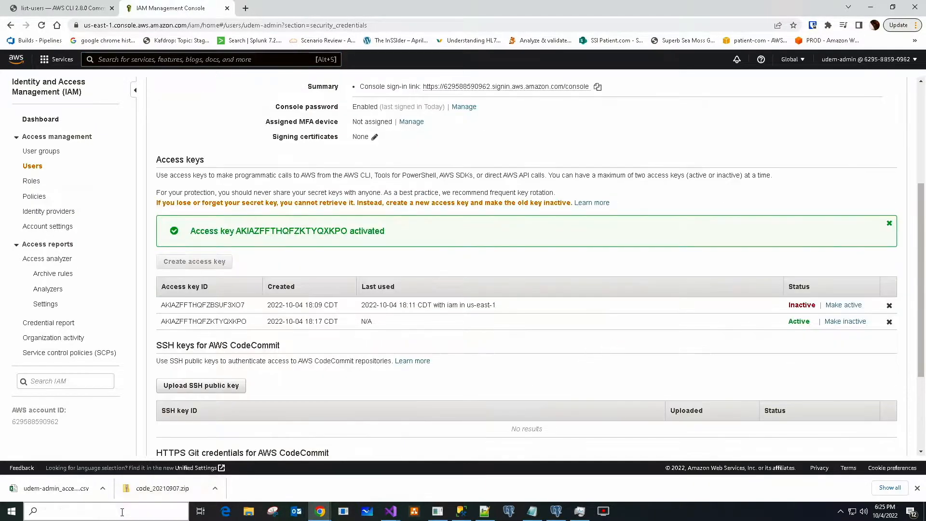
- Launch Developer Command Prompt for VS 2019 and run 'iam list-users', which is rejected as unrecognized
{"action": "left_click", "coordinate": [12, 511]}
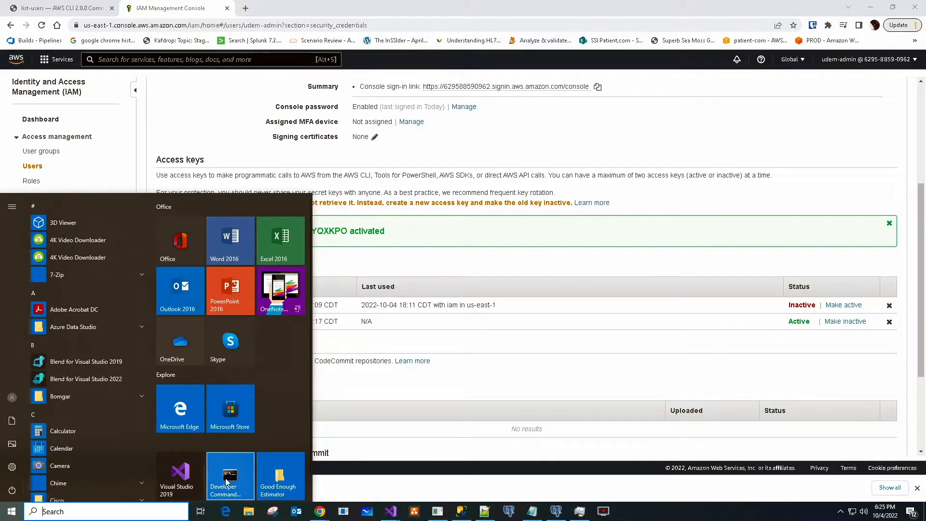
{"action": "left_click", "coordinate": [227, 481]}
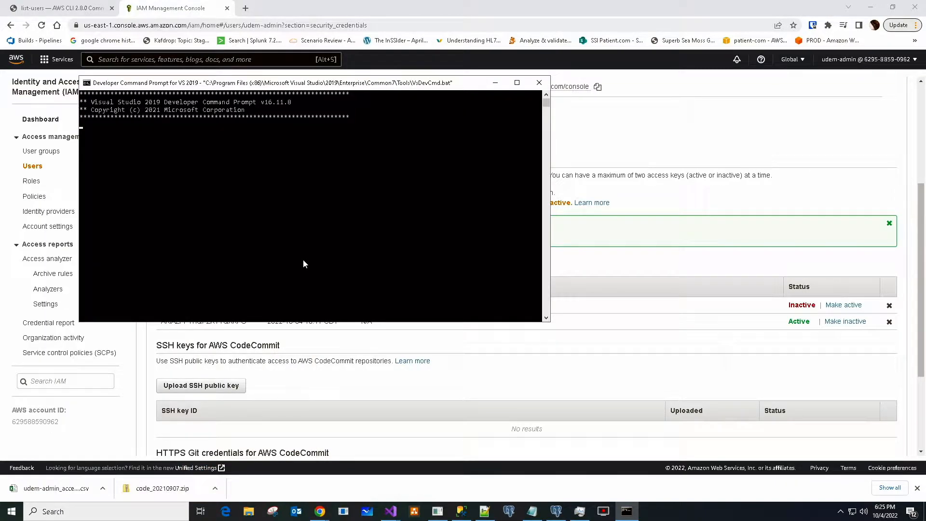
{"action": "type", "text": "iam list-users"}
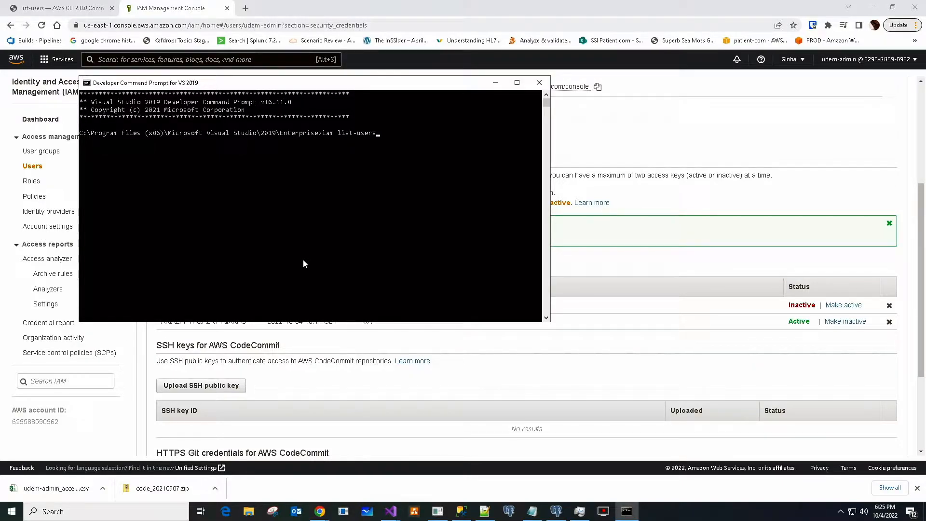
{"action": "key", "text": "Return"}
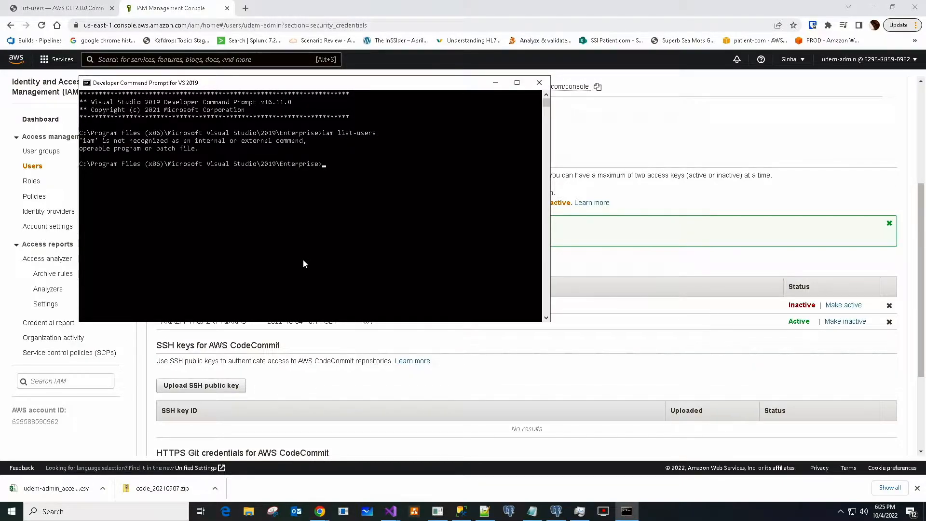
{"action": "key", "text": "Up"}
- Copy the 'aws iam list-users' example from the AWS CLI documentation
{"action": "left_click", "coordinate": [72, 8]}
{"action": "left_click_drag", "start_coordinate": [430, 347], "coordinate": [355, 344]}
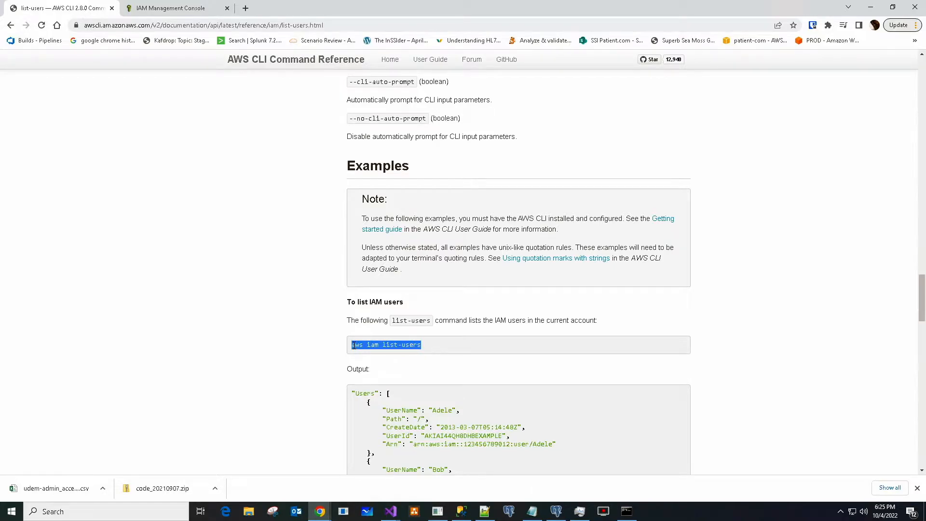
{"action": "left_click", "coordinate": [627, 511]}
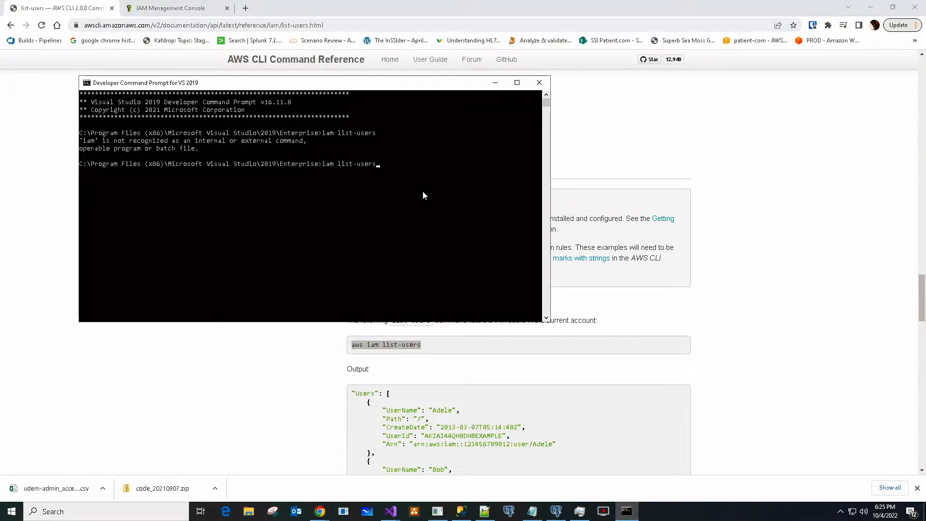
- Replace the command with the pasted 'aws iam list-users', run it, and page through all six users
{"action": "key", "text": "BackSpace"}
{"action": "key", "text": "BackSpace"}
{"action": "key", "text": "BackSpace"}
{"action": "key", "text": "BackSpace"}
{"action": "key", "text": "BackSpace"}
{"action": "key", "text": "BackSpace"}
{"action": "key", "text": "BackSpace"}
{"action": "key", "text": "BackSpace"}
{"action": "key", "text": "BackSpace"}
{"action": "key", "text": "BackSpace"}
{"action": "key", "text": "BackSpace"}
{"action": "key", "text": "BackSpace"}
{"action": "key", "text": "BackSpace"}
{"action": "key", "text": "BackSpace"}
{"action": "type", "text": "aws iam list-users"}
{"action": "key", "text": "Return"}
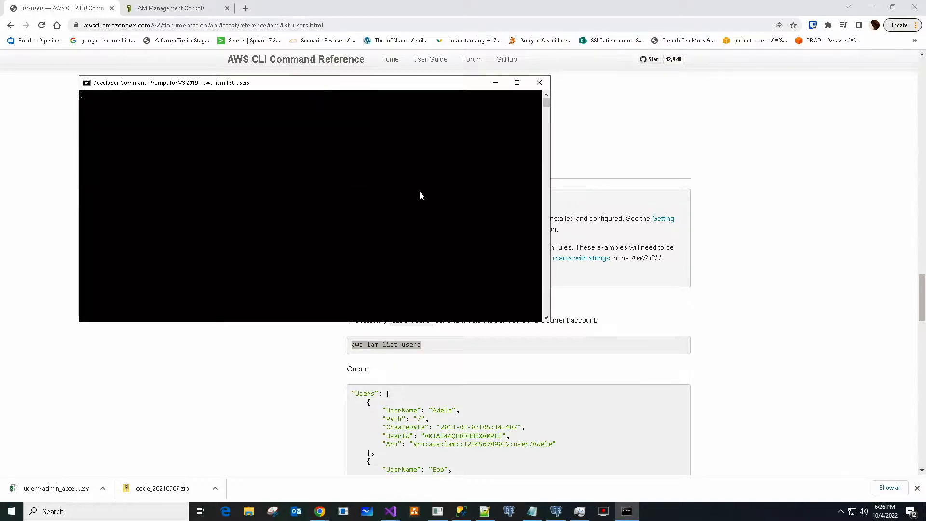
{"action": "scroll", "coordinate": [251, 258], "scroll_direction": "up", "scroll_amount": 3}
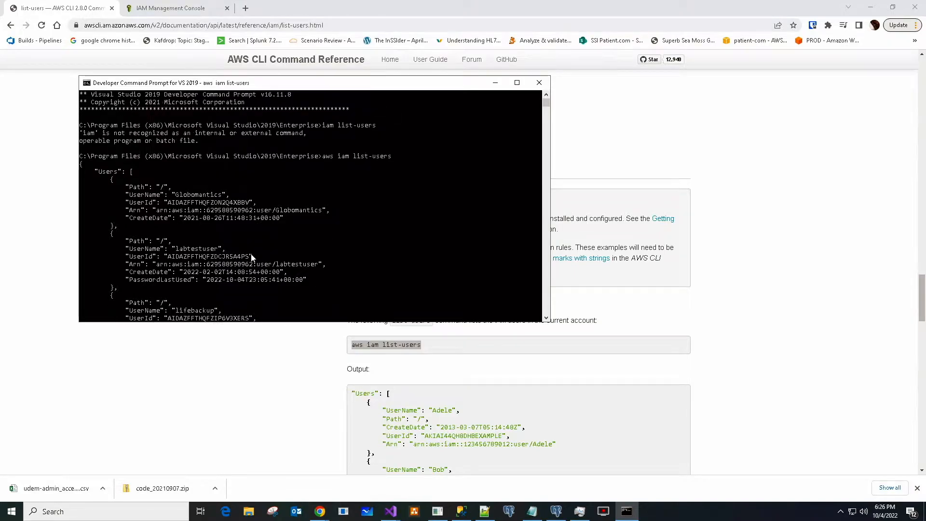
{"action": "scroll", "coordinate": [251, 257], "scroll_direction": "down", "scroll_amount": 3}
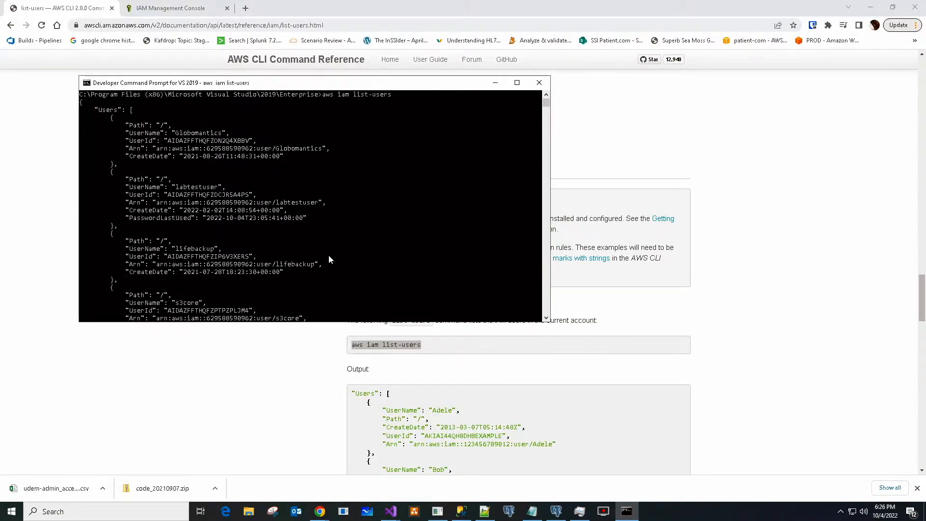
{"action": "scroll", "coordinate": [325, 257], "scroll_direction": "down", "scroll_amount": 3}
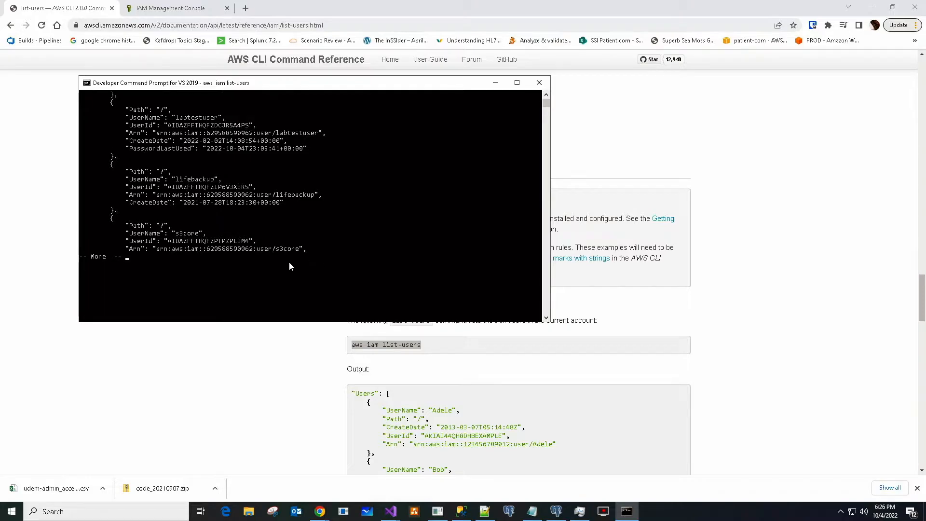
{"action": "key", "text": "space"}
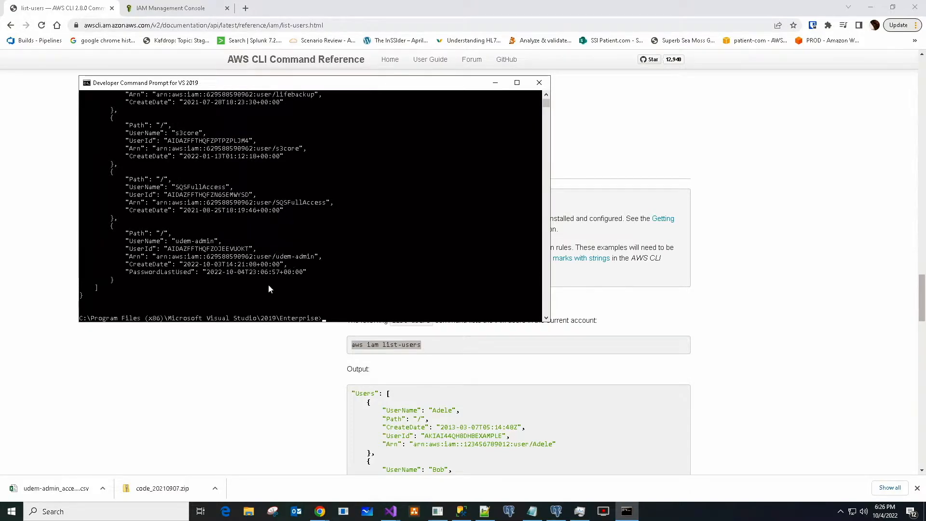
{"action": "scroll", "coordinate": [361, 260], "scroll_direction": "up", "scroll_amount": 6}
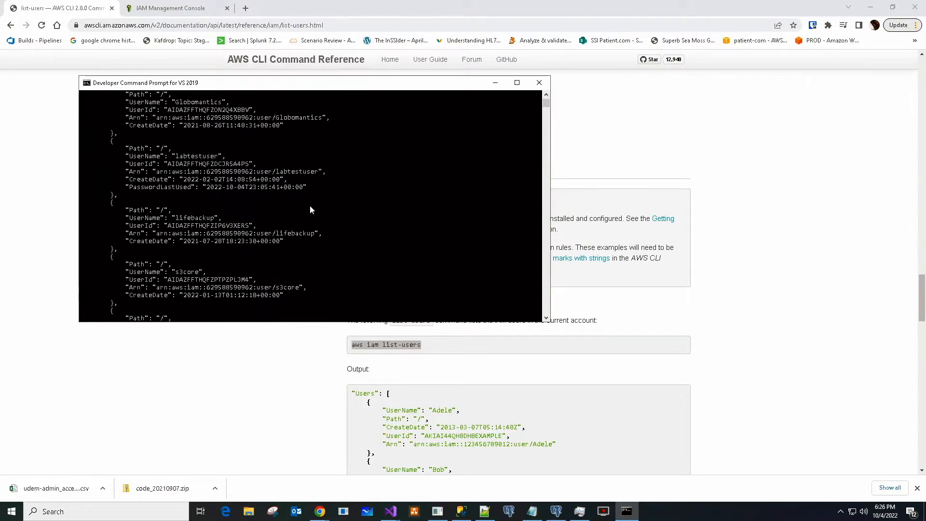
{"action": "scroll", "coordinate": [311, 207], "scroll_direction": "up", "scroll_amount": 5}
{"action": "left_click", "coordinate": [186, 9]}
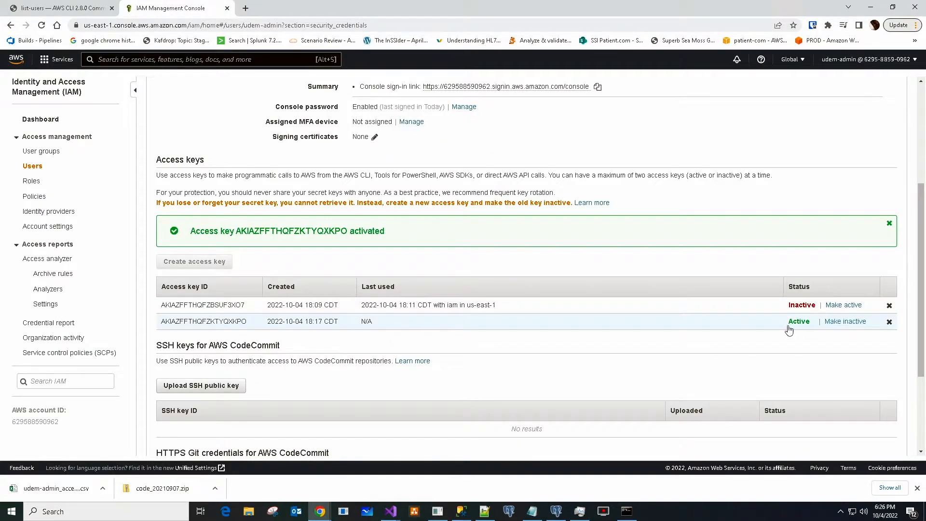
- Make the newer access key inactive, confirming with Deactivate
{"action": "left_click", "coordinate": [846, 321]}
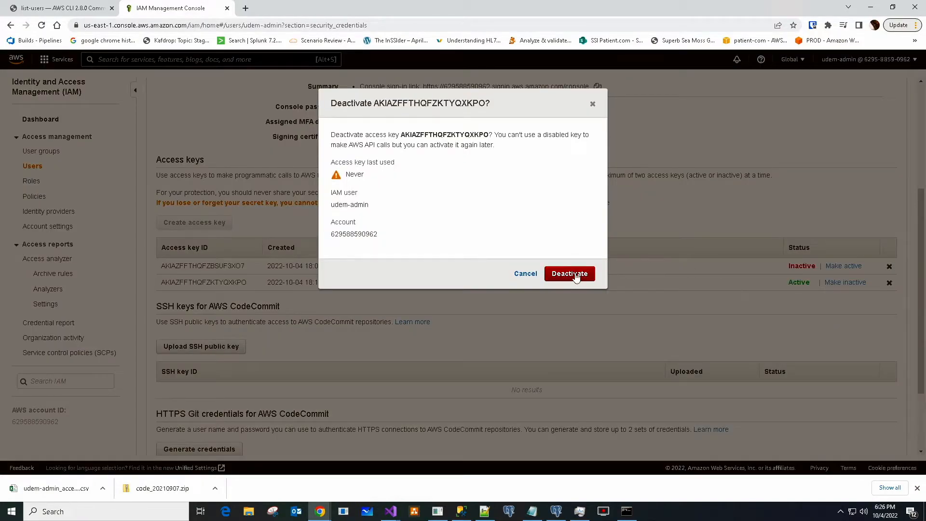
{"action": "left_click", "coordinate": [575, 276]}
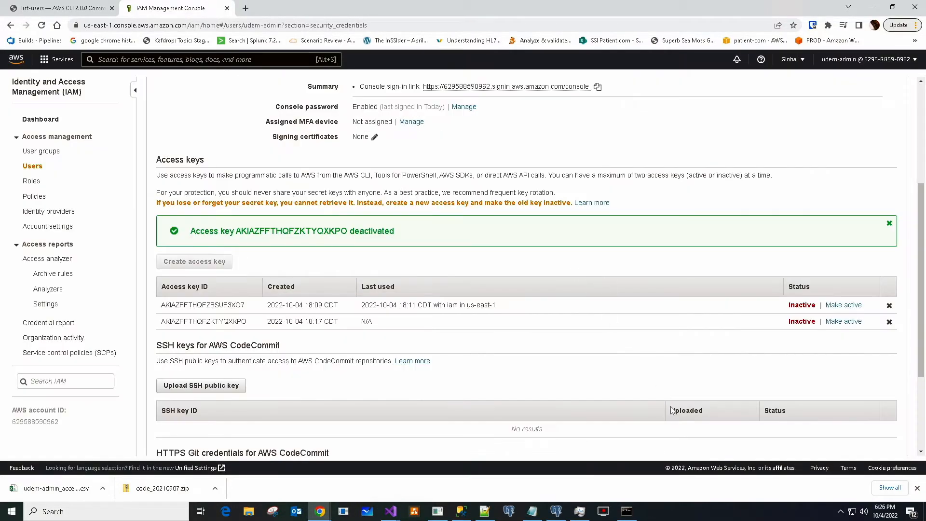
{"action": "left_click", "coordinate": [627, 511]}
- Rerun 'aws iam list-users', which now fails with InvalidClientTokenId, widening the window to read the error
{"action": "scroll", "coordinate": [377, 265], "scroll_direction": "down", "scroll_amount": 6}
{"action": "key", "text": "Up"}
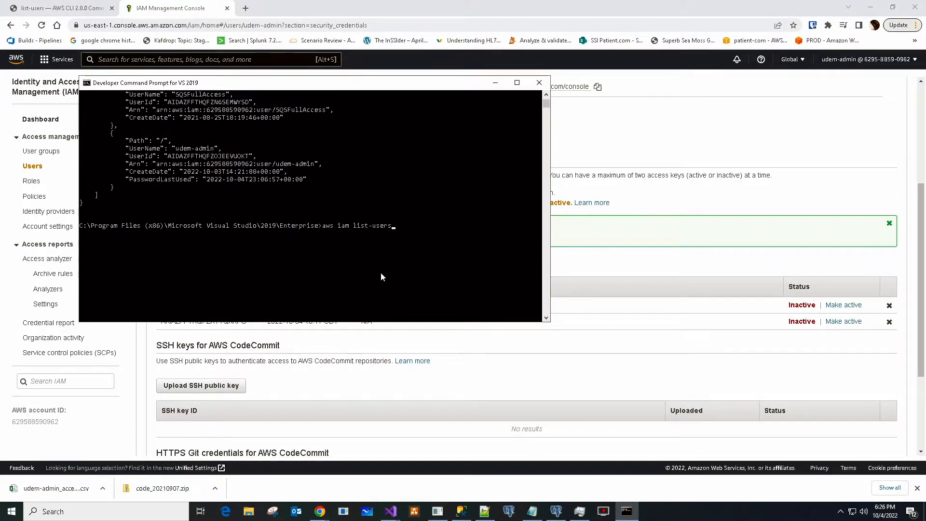
{"action": "key", "text": "Return"}
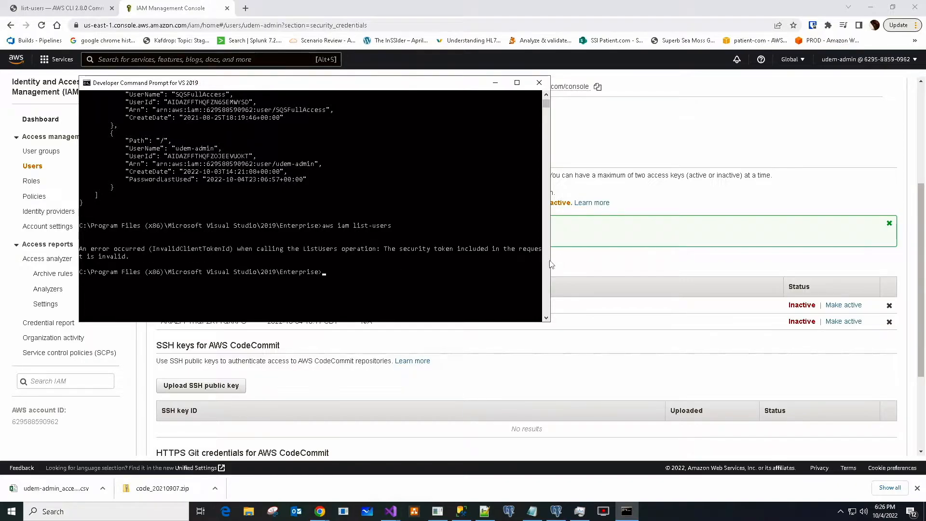
{"action": "left_click_drag", "start_coordinate": [552, 261], "coordinate": [808, 260]}
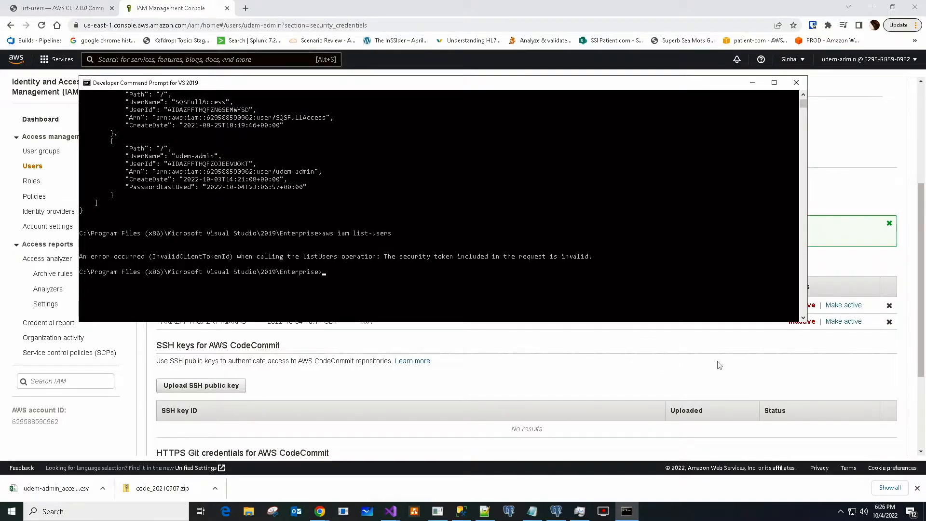
{"action": "left_click", "coordinate": [581, 380]}
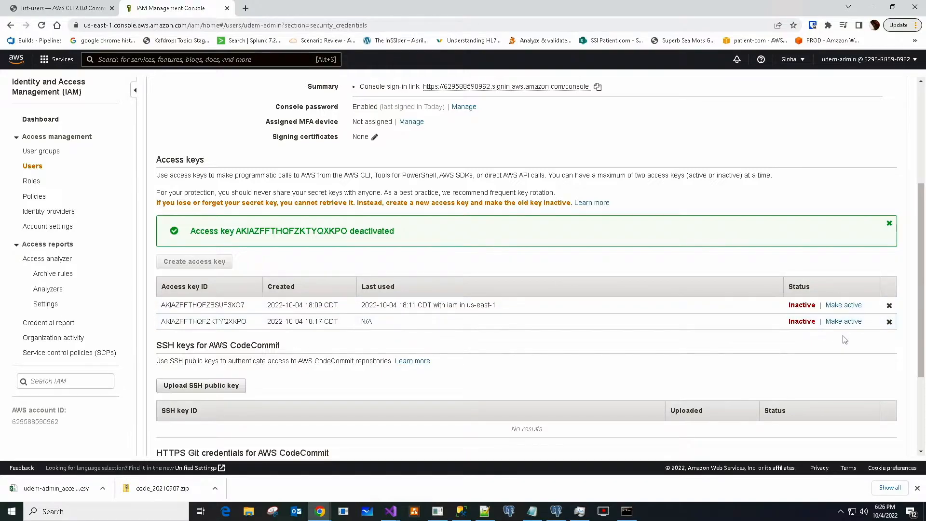
- Open the Delete access key dialog for the second, never-used key
{"action": "left_click", "coordinate": [890, 322]}
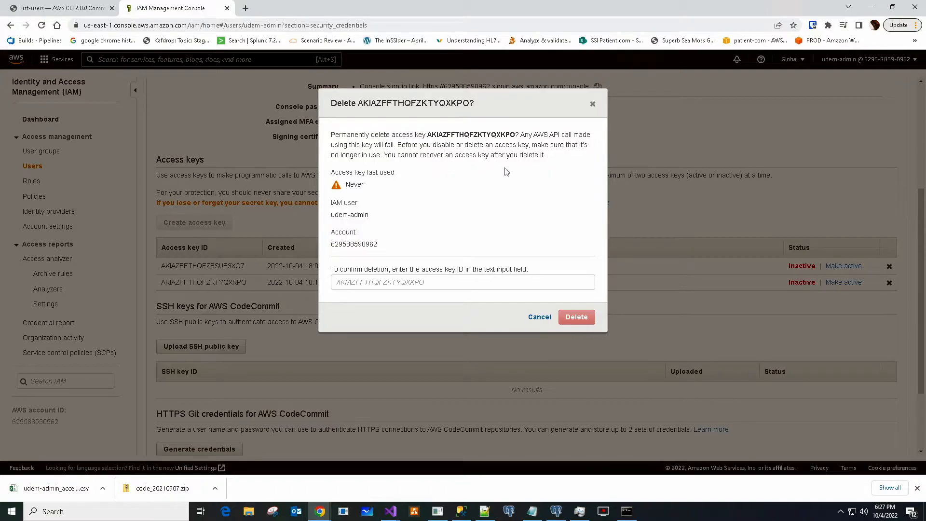
- Paste the newer key's ID into the confirmation field and permanently delete that key
{"action": "left_click", "coordinate": [402, 280]}
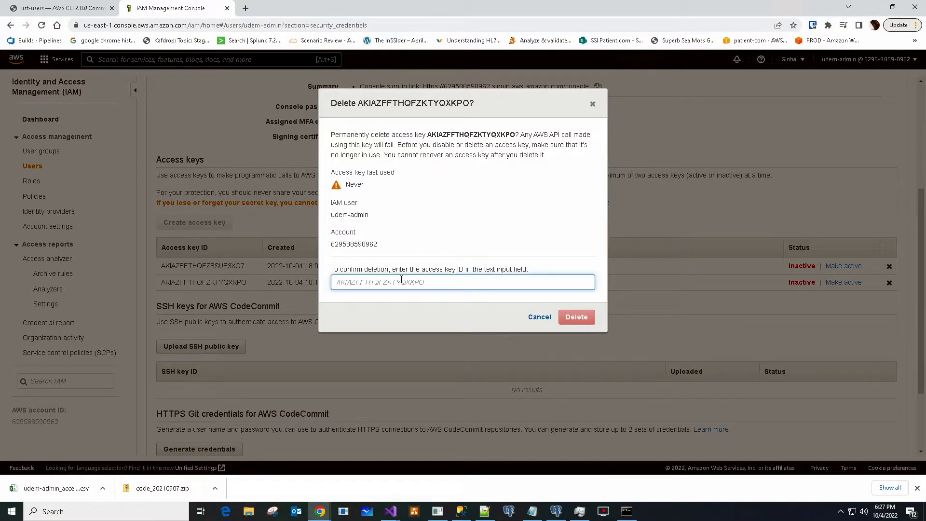
{"action": "type", "text": "deletio"}
{"action": "key", "text": "BackSpace"}
{"action": "key", "text": "BackSpace"}
{"action": "key", "text": "BackSpace"}
{"action": "key", "text": "BackSpace"}
{"action": "double_click", "coordinate": [484, 135]}
{"action": "key", "text": "ctrl+c"}
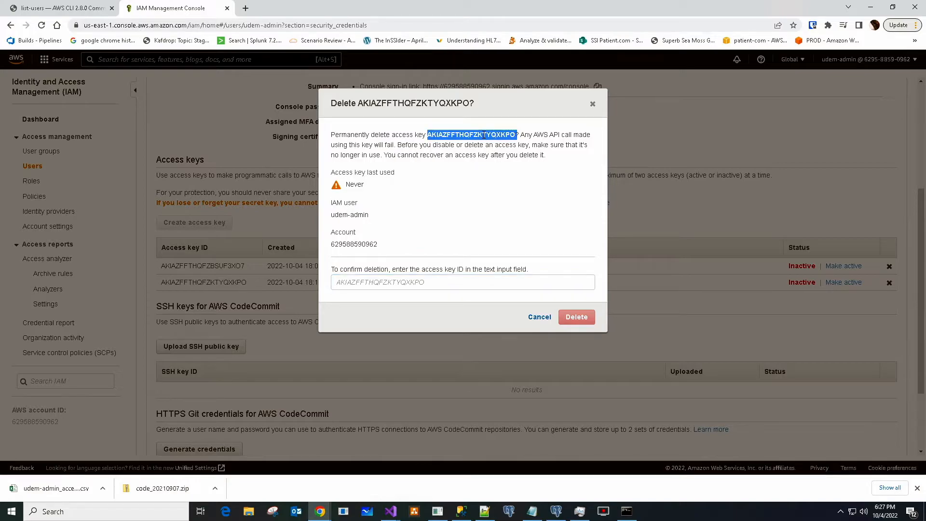
{"action": "left_click", "coordinate": [392, 281]}
{"action": "key", "text": "ctrl+v"}
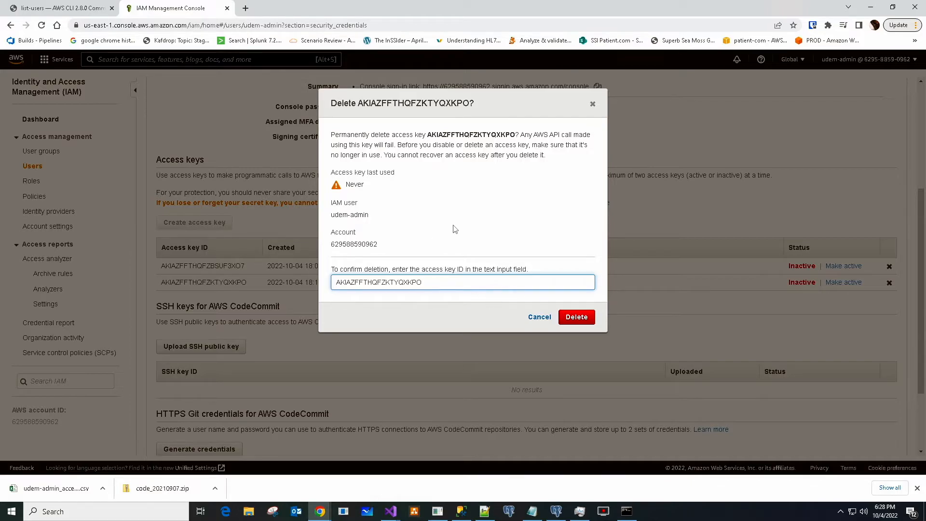
{"action": "left_click", "coordinate": [573, 318]}
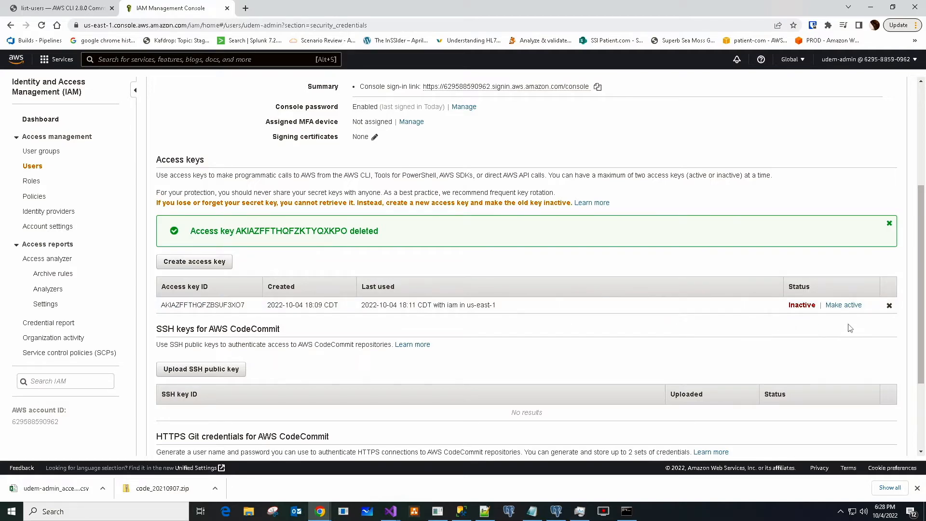
- Delete the remaining older access key by pasting its key ID into the confirmation field
{"action": "left_click", "coordinate": [890, 306]}
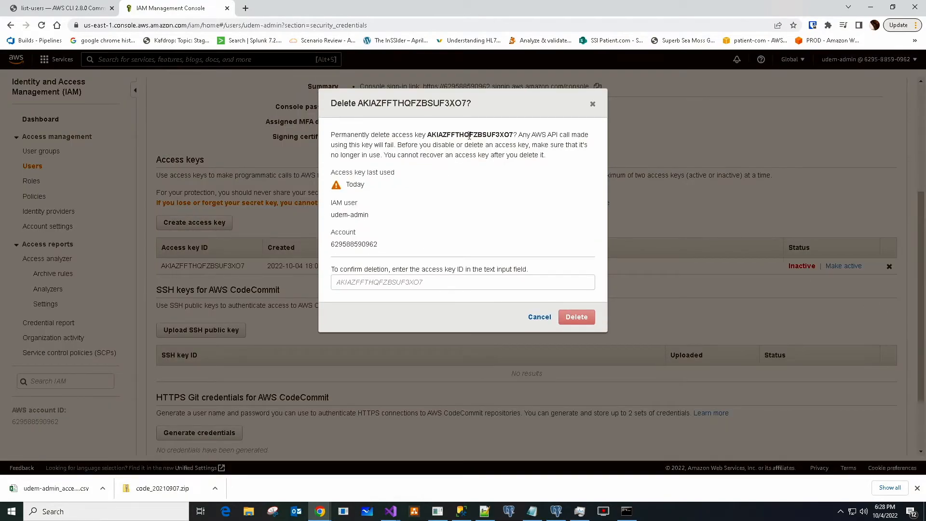
{"action": "double_click", "coordinate": [470, 135]}
{"action": "key", "text": "ctrl+c"}
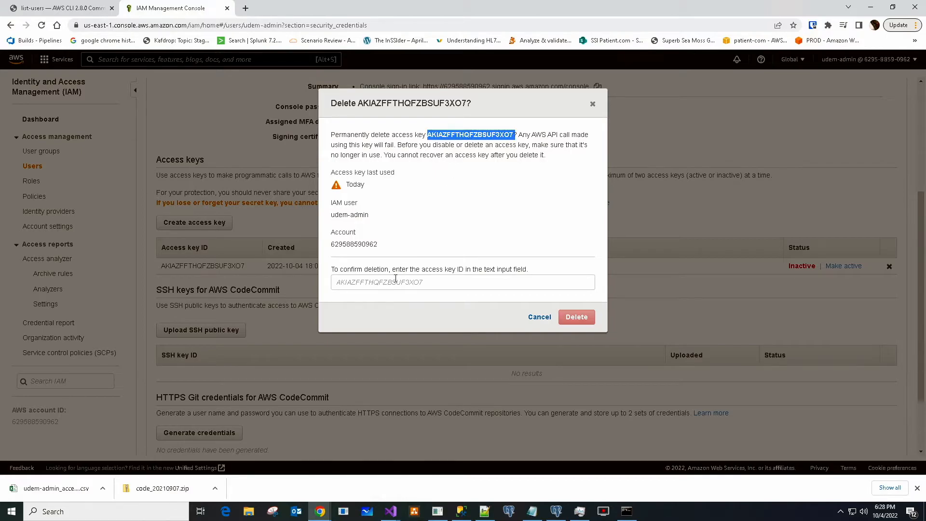
{"action": "left_click", "coordinate": [394, 283]}
{"action": "key", "text": "ctrl+v"}
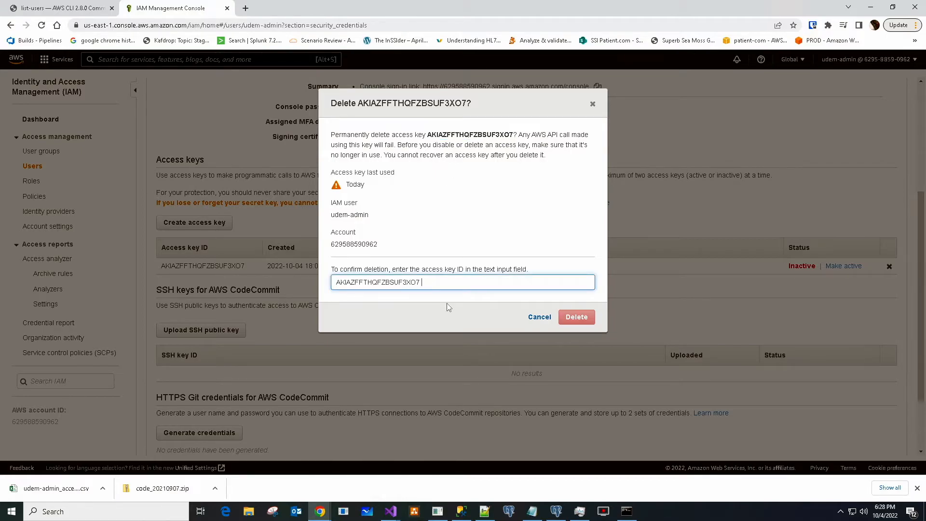
{"action": "left_click", "coordinate": [583, 318]}
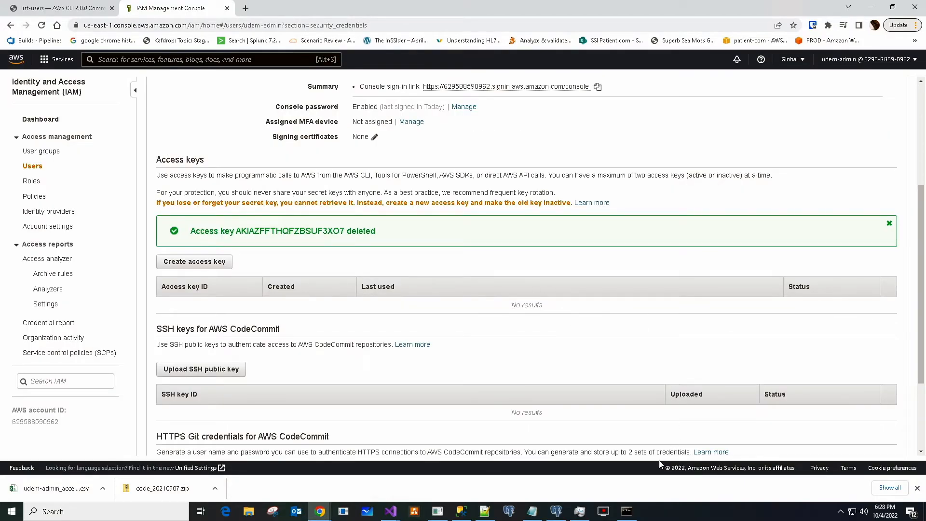
- Rerun 'aws iam list-users' in the command prompt now that no access keys remain
{"action": "left_click", "coordinate": [627, 511]}
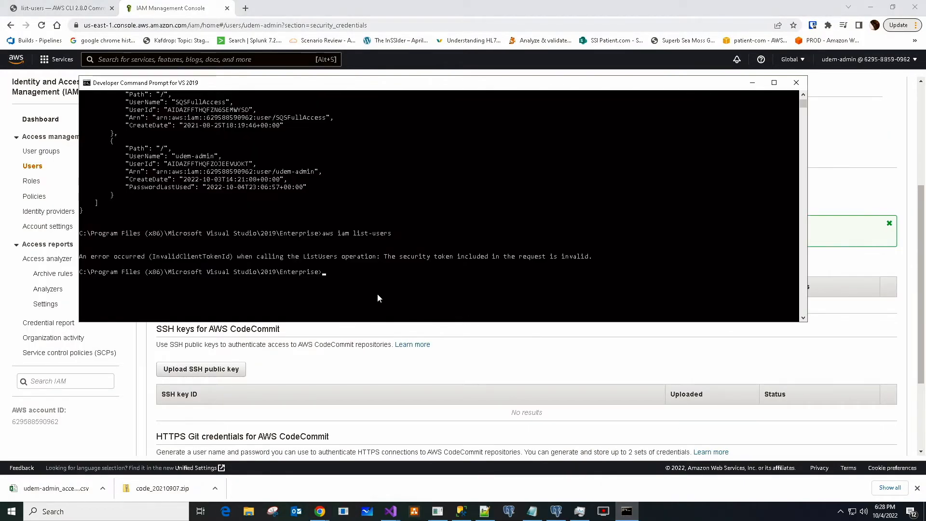
{"action": "key", "text": "Up"}
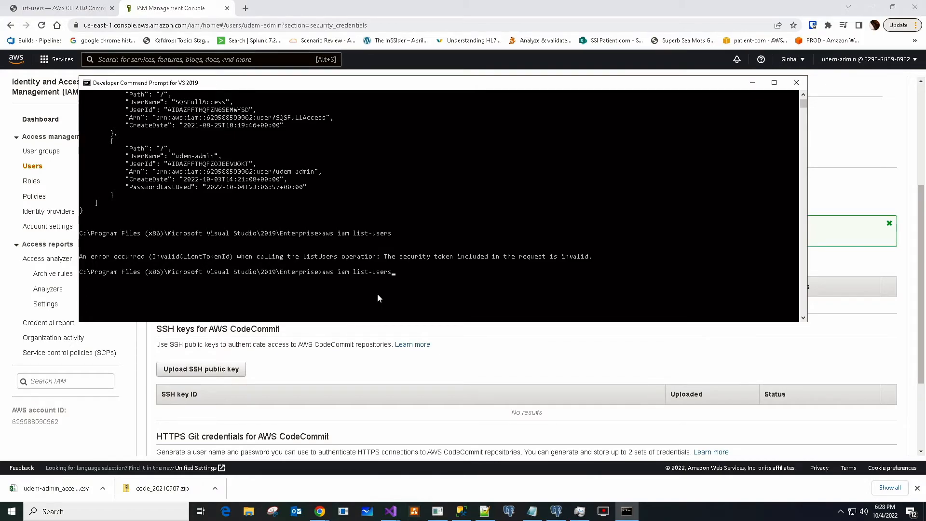
{"action": "key", "text": "Return"}
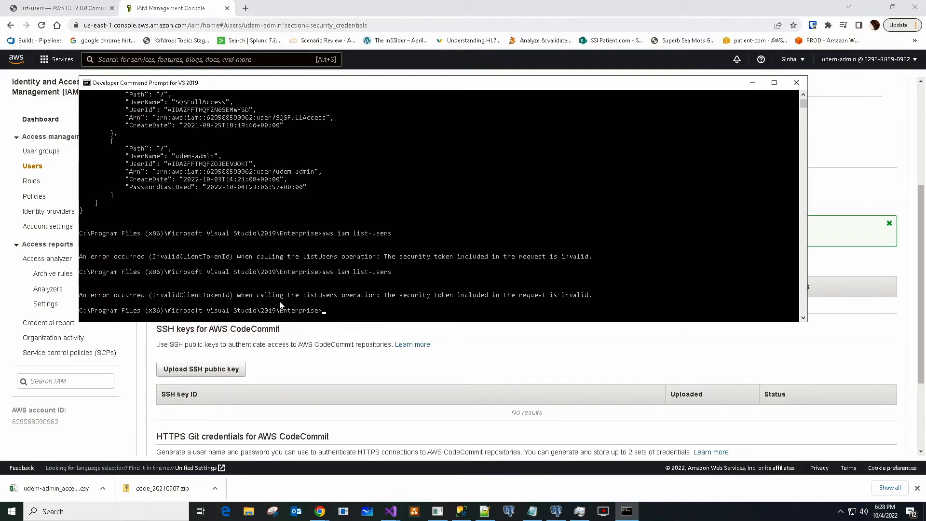
{"action": "scroll", "coordinate": [280, 305], "scroll_direction": "down", "scroll_amount": 1}
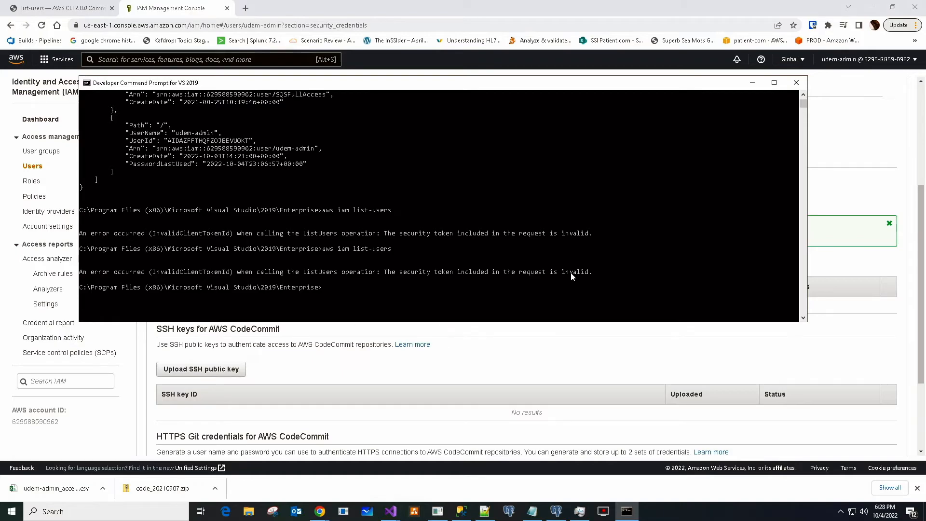
- Select the invalid security token error message in the command output
{"action": "left_click", "coordinate": [589, 273]}
{"action": "left_click_drag", "start_coordinate": [500, 274], "coordinate": [384, 273]}
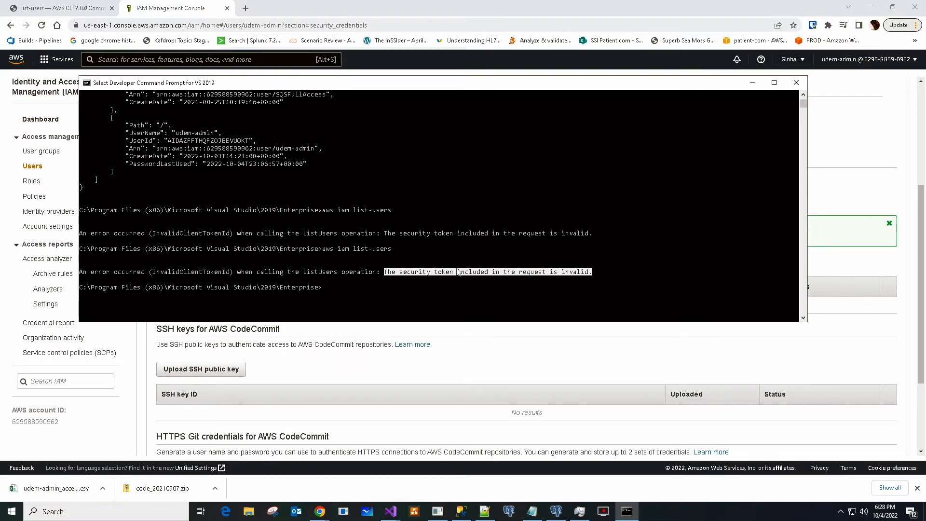
{"action": "scroll", "coordinate": [379, 251], "scroll_direction": "up", "scroll_amount": 8}
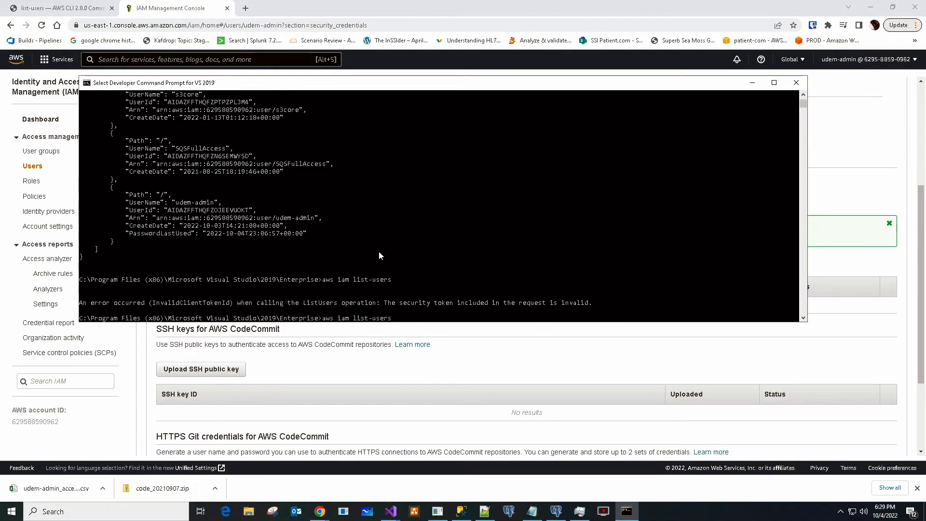
{"action": "scroll", "coordinate": [379, 255], "scroll_direction": "up", "scroll_amount": 3}
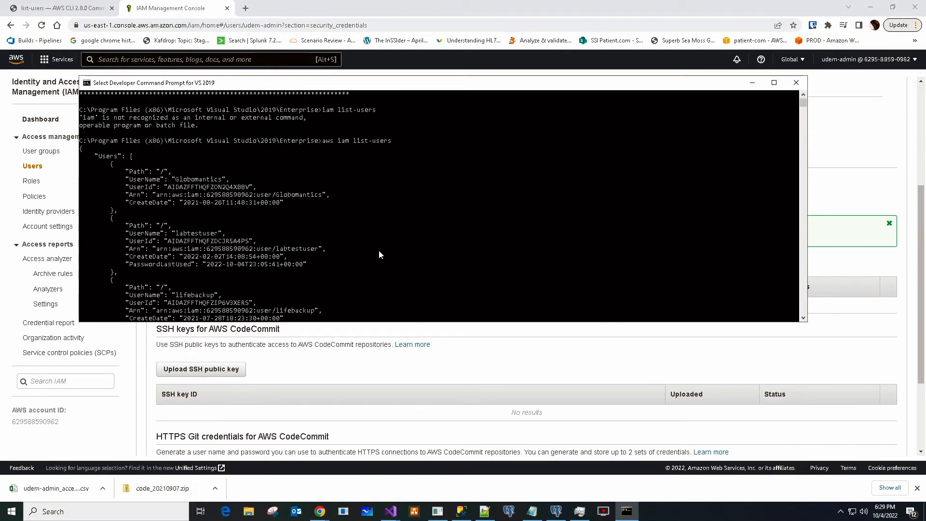
{"action": "scroll", "coordinate": [372, 261], "scroll_direction": "down", "scroll_amount": 1}
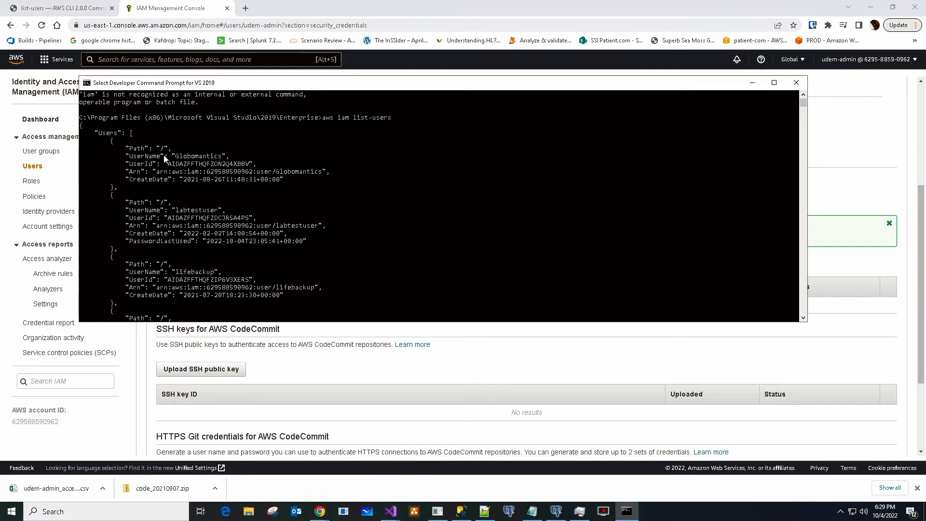
{"action": "scroll", "coordinate": [175, 184], "scroll_direction": "down", "scroll_amount": 1}
{"action": "scroll", "coordinate": [176, 190], "scroll_direction": "down", "scroll_amount": 3}
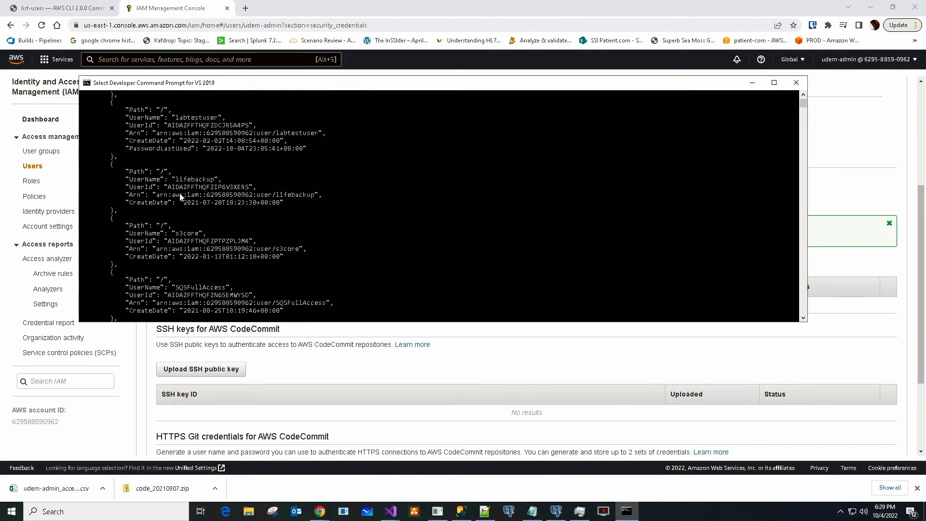
- Show the IAM Users table with all six users, their groups, last activity and key ages
{"action": "left_click", "coordinate": [463, 362]}
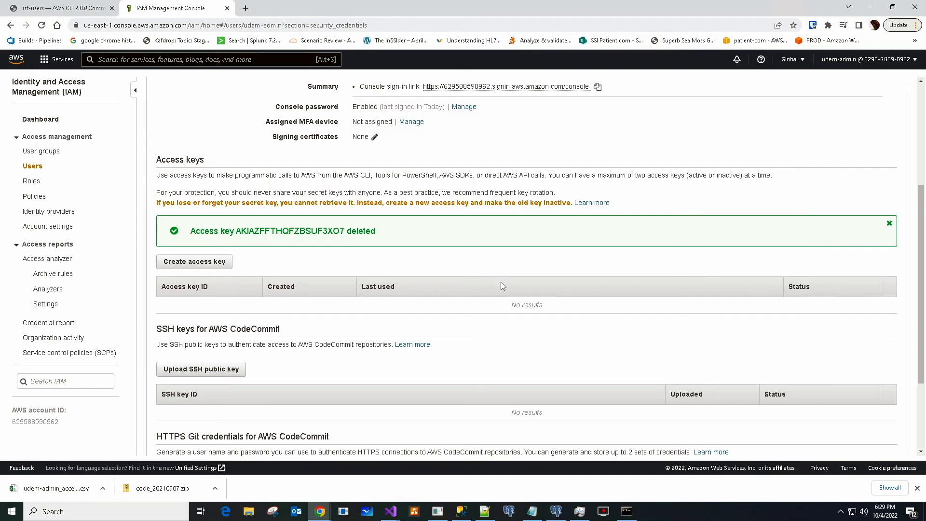
{"action": "left_click", "coordinate": [37, 170]}
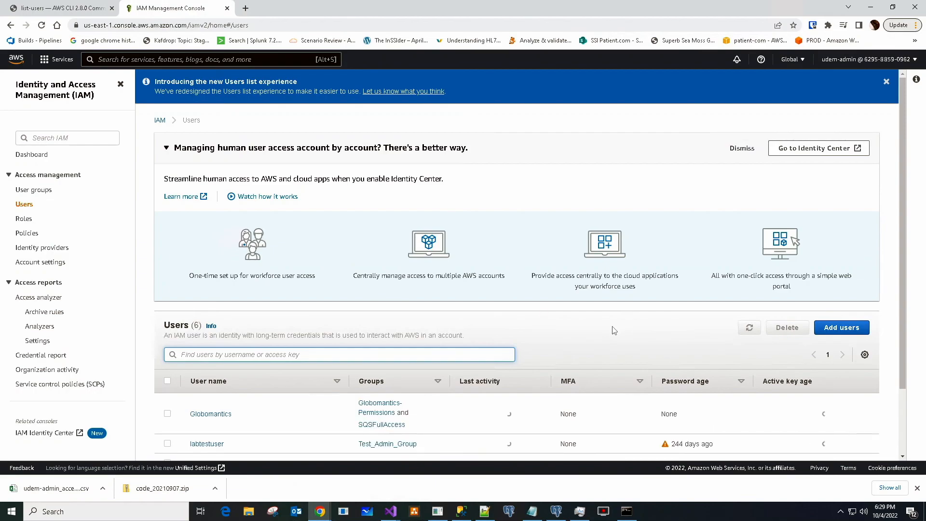
{"action": "scroll", "coordinate": [613, 327], "scroll_direction": "down", "scroll_amount": 1}
{"action": "scroll", "coordinate": [614, 305], "scroll_direction": "down", "scroll_amount": 1}
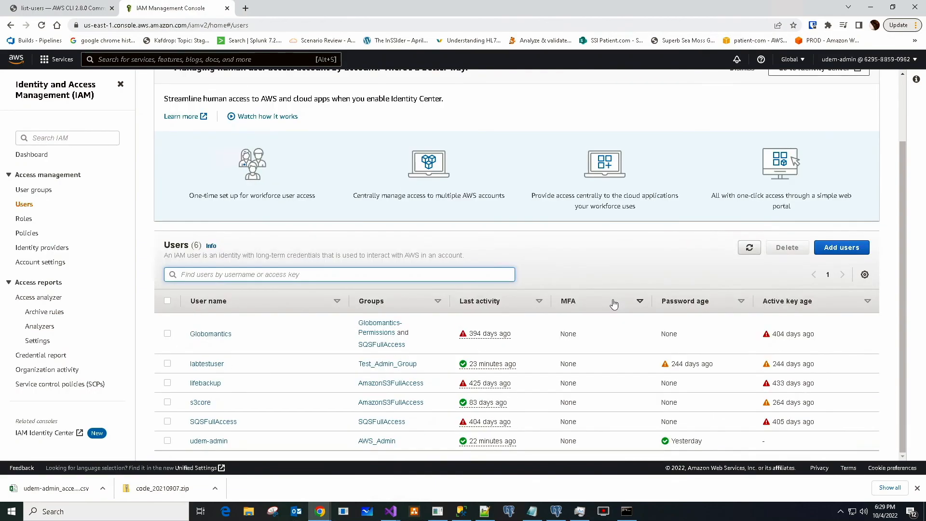